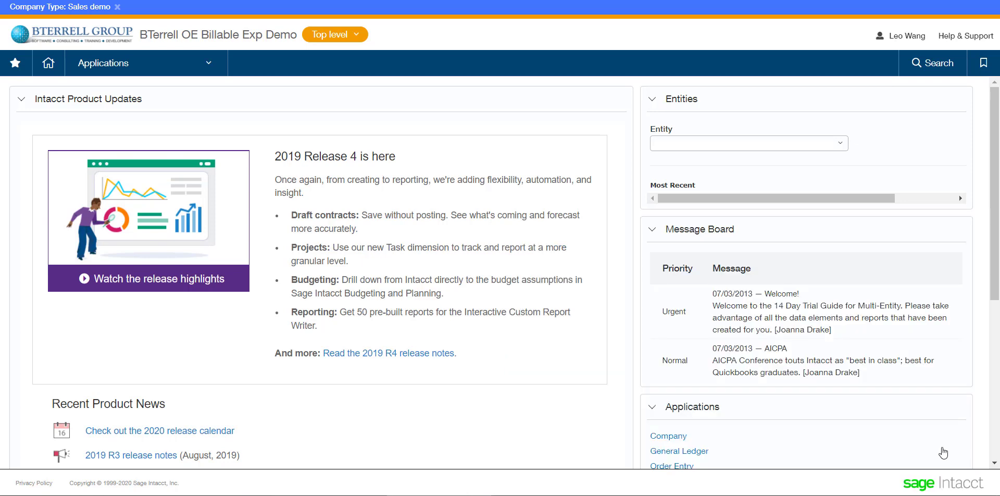
# Open the FedEx bill dated 01/20/2020 for editing from the Accounts Payable bills
pyautogui.click(87, 65)
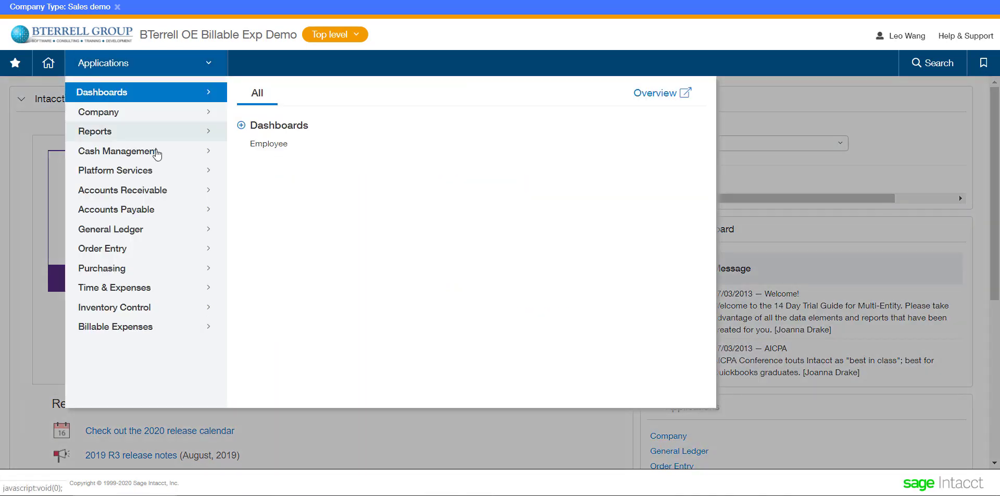
pyautogui.click(148, 209)
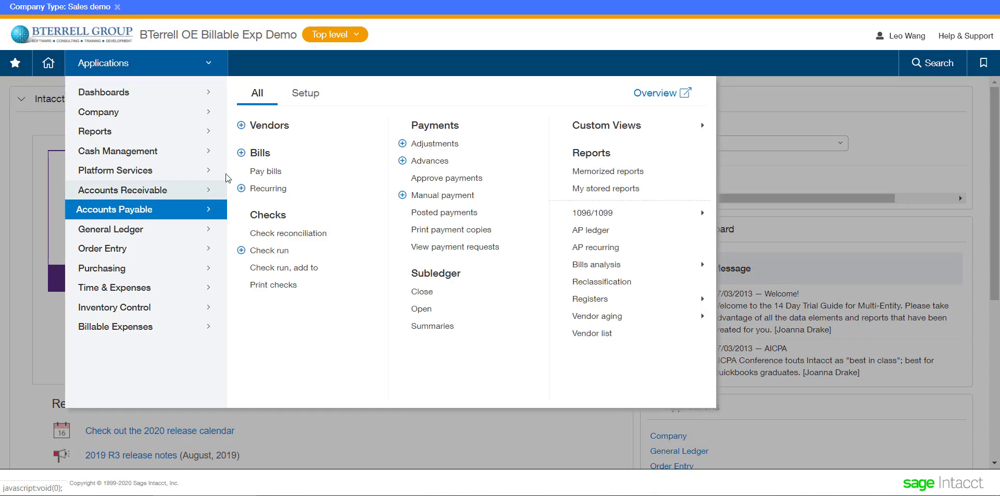
pyautogui.click(259, 153)
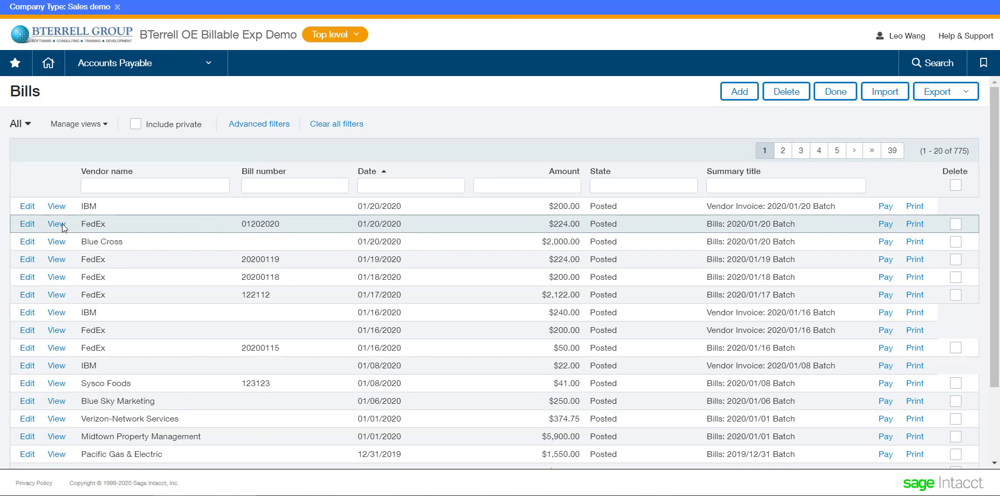
pyautogui.click(27, 223)
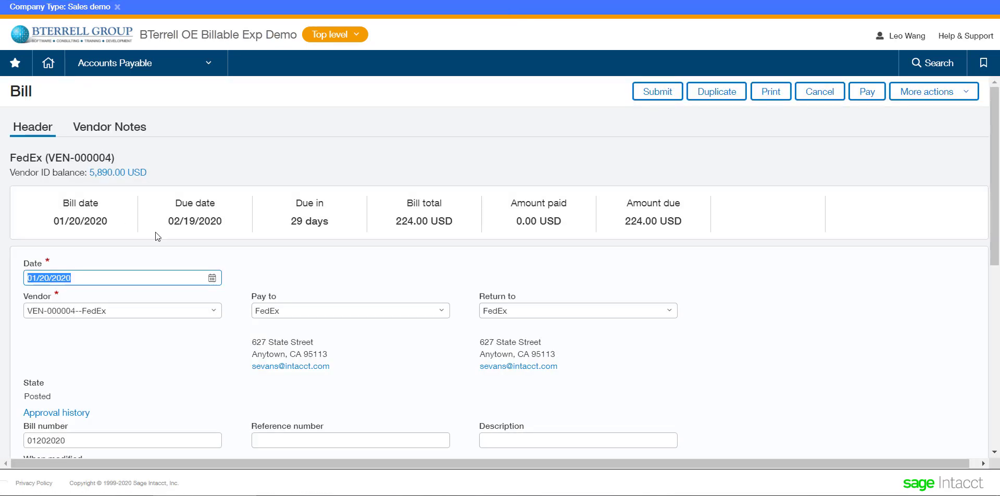
# Mark the bill's Travel Expense entry as Bill to Customer and assign AMC Theaters Mercado 20 as its customer
pyautogui.moveTo(991, 211); pyautogui.dragTo(971, 376)
pyautogui.scroll(-1, 970, 377)
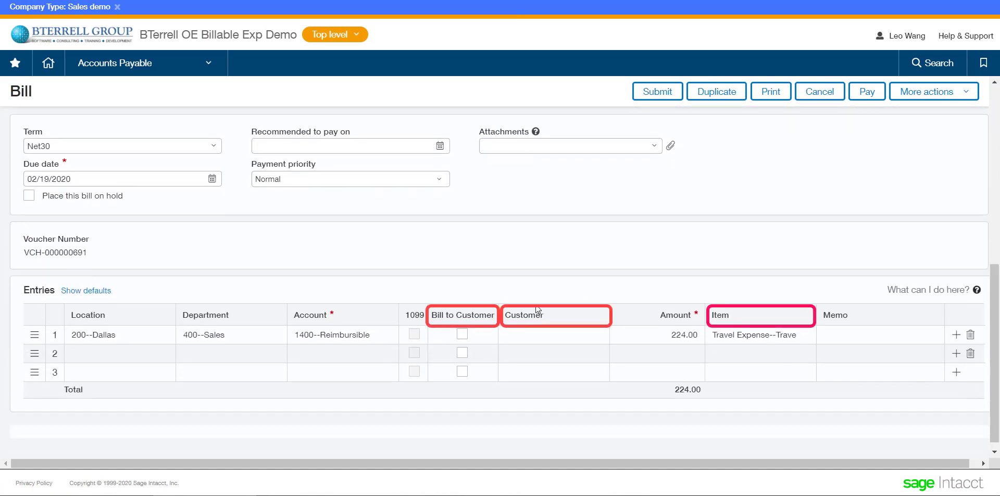
pyautogui.click(462, 333)
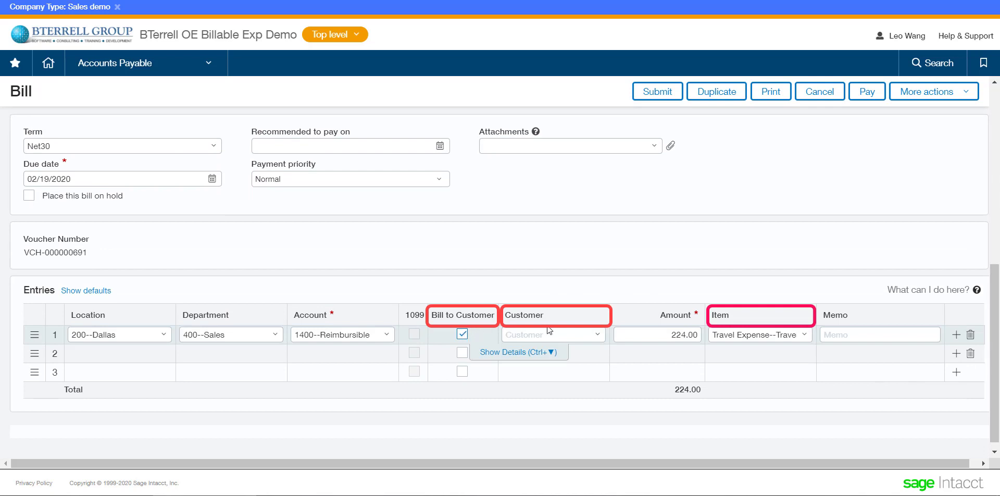
pyautogui.click(598, 334)
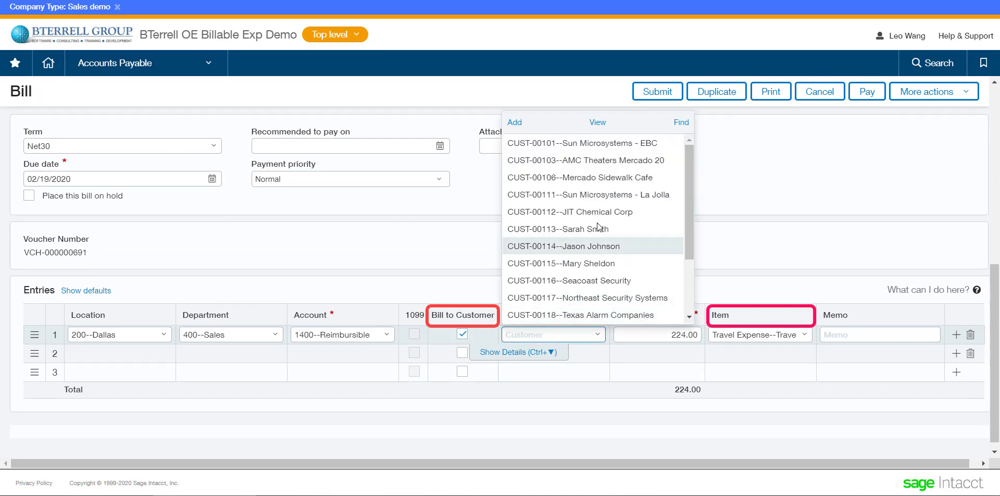
pyautogui.click(612, 160)
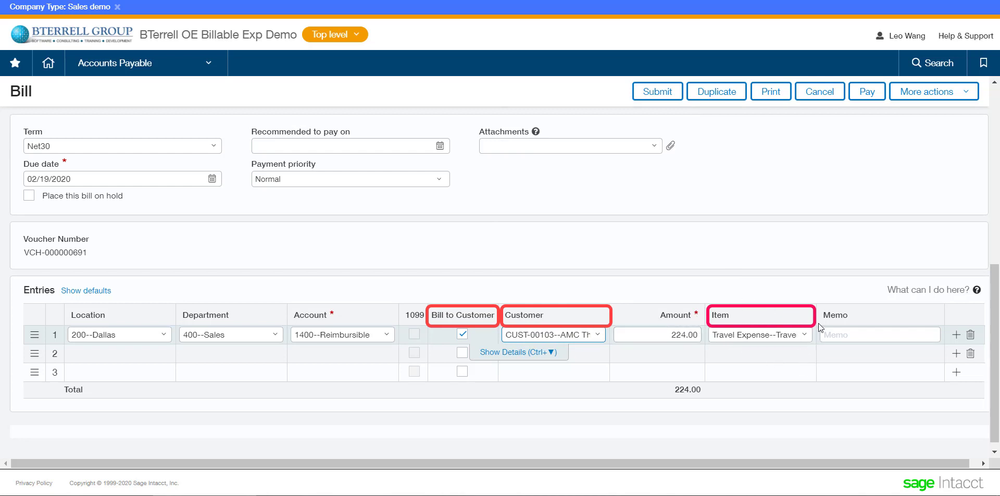
# Review the first entry's details down to its Billed flag and dimensions, and submit the bill
pyautogui.click(532, 351)
pyautogui.scroll(-5, 519, 346)
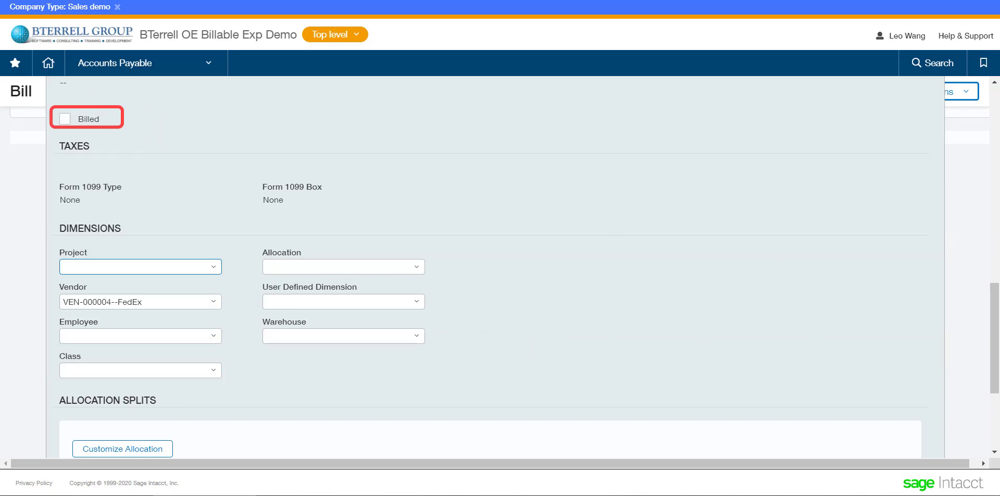
pyautogui.moveTo(995, 320); pyautogui.dragTo(995, 306)
pyautogui.click(645, 92)
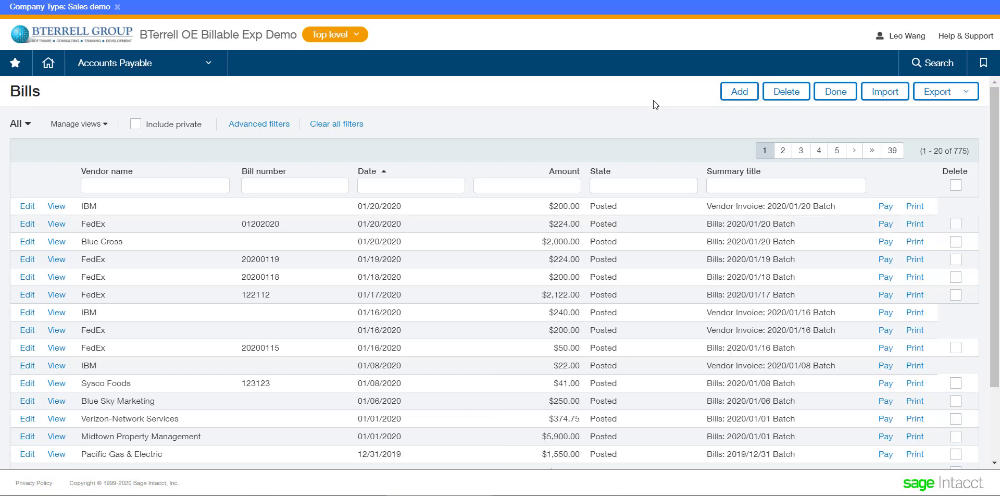
# Open expense report EE-000043 for editing from the Time & Expenses staff expenses
pyautogui.click(156, 63)
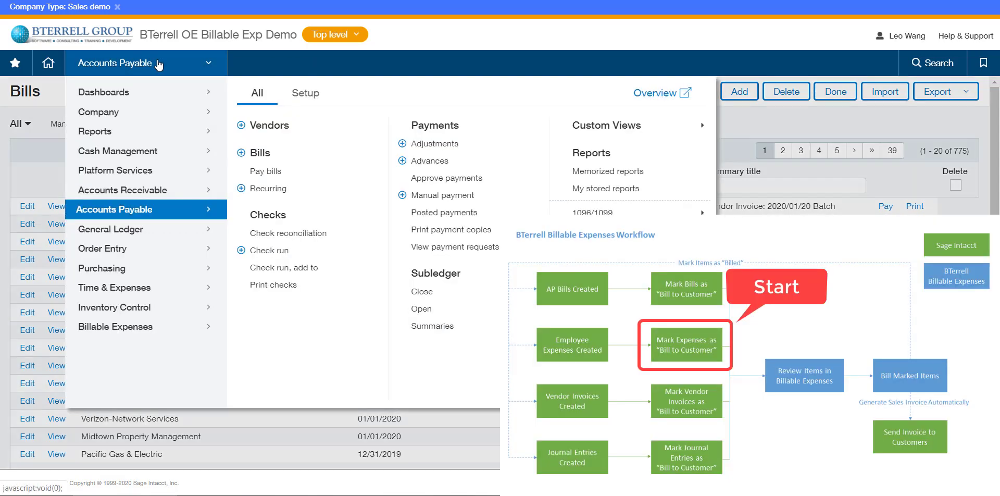
pyautogui.click(128, 296)
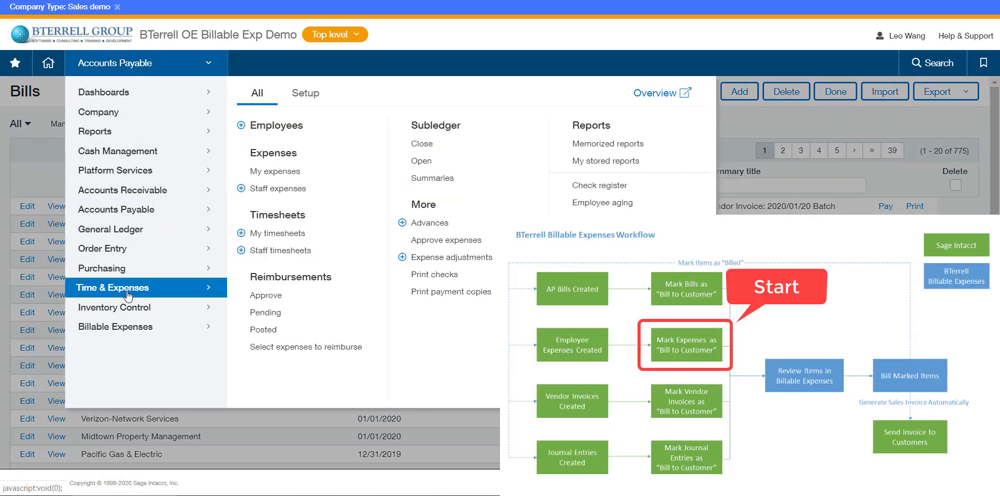
pyautogui.click(276, 194)
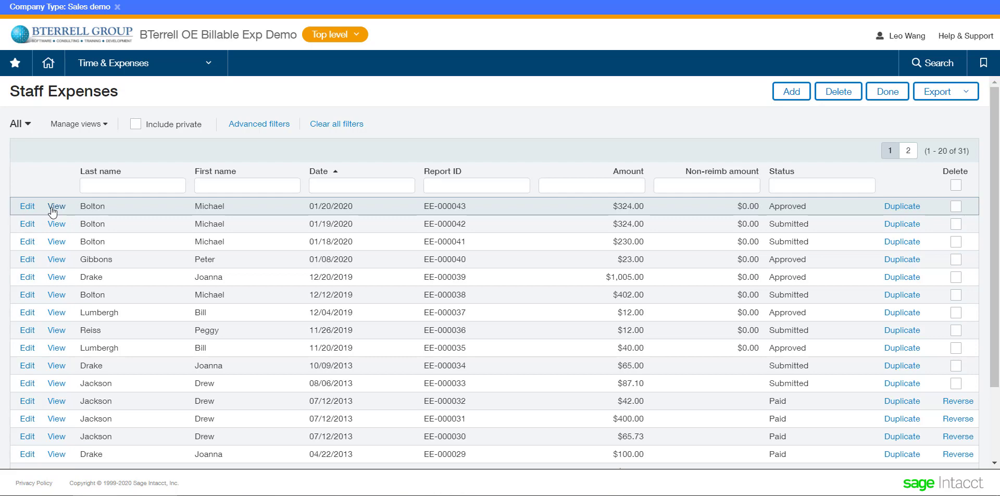
pyautogui.click(27, 208)
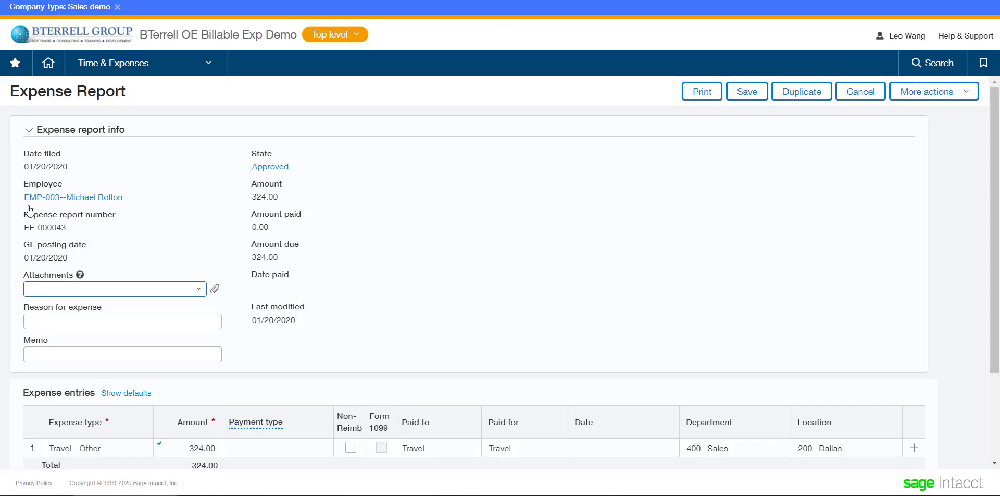
# In the Travel - Other entry's details, enable Bill to Customer and set the customer to AMC Theaters Mercado 20
pyautogui.click(363, 448)
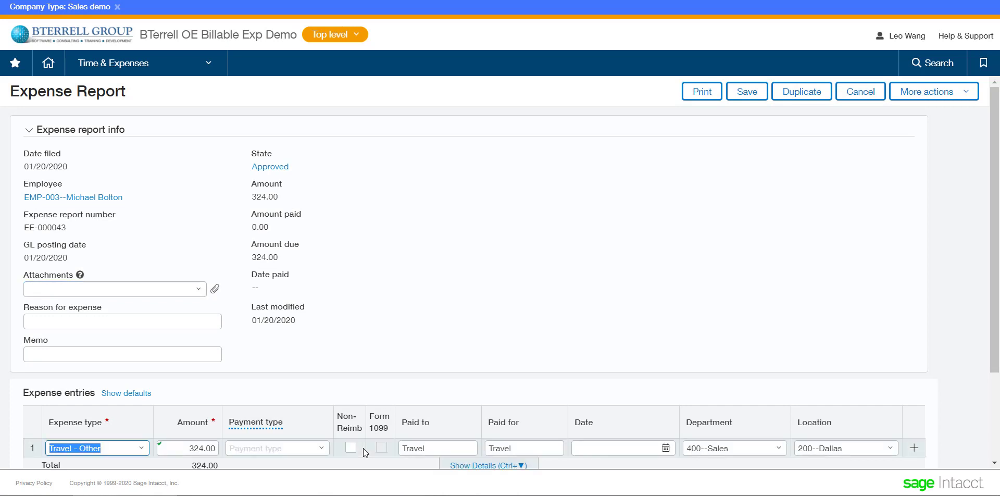
pyautogui.click(471, 466)
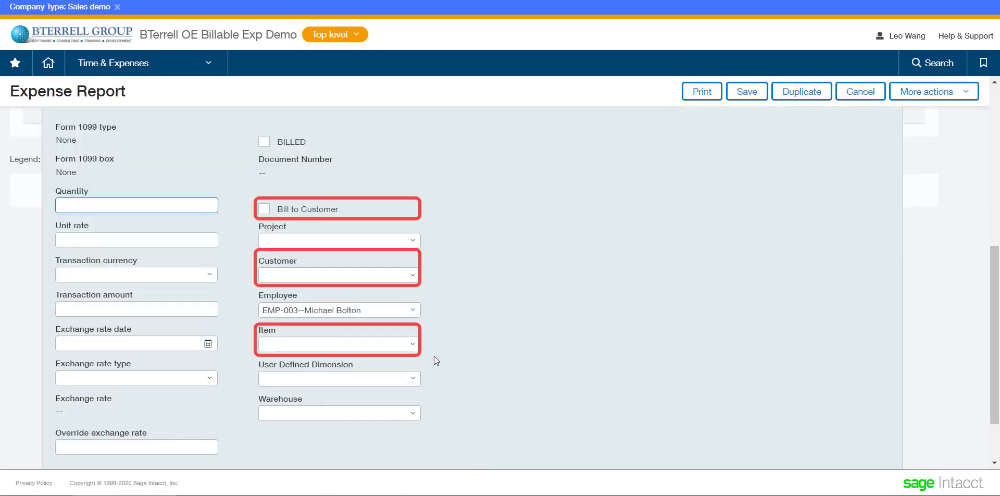
pyautogui.click(267, 211)
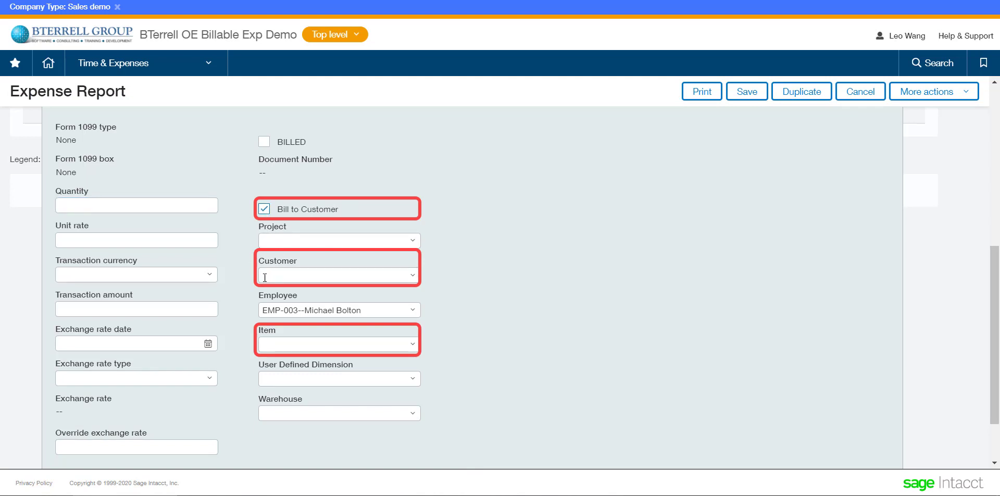
pyautogui.click(413, 277)
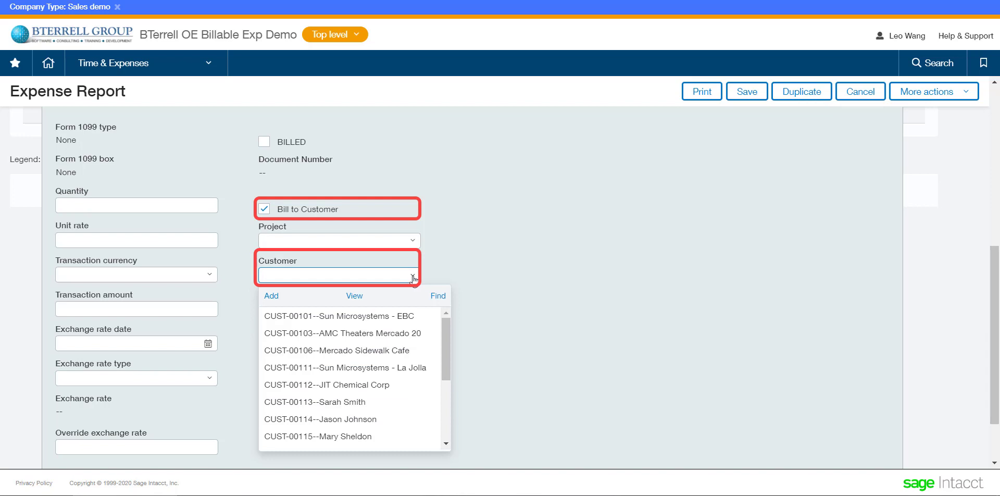
pyautogui.click(411, 333)
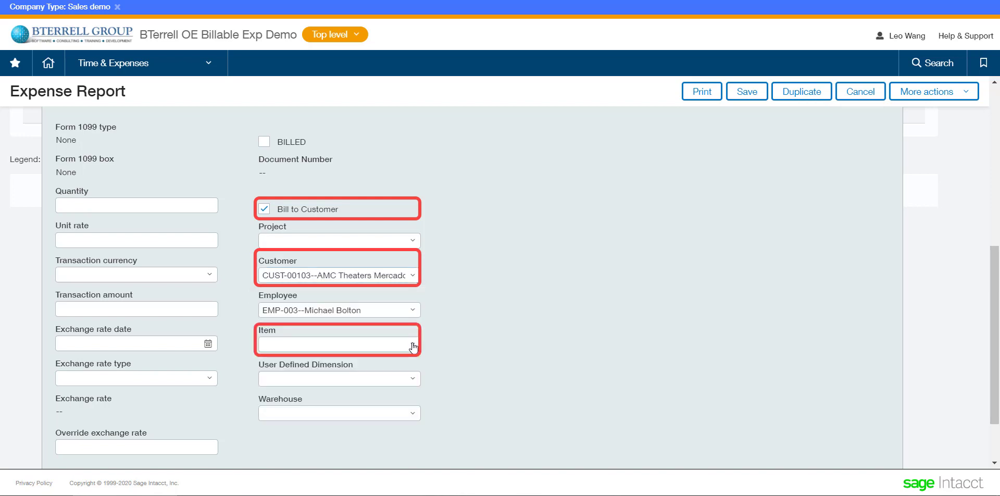
# Set the expense entry's item to Travel Expense--Travel_Reimbursable and save the expense report
pyautogui.click(412, 344)
pyautogui.scroll(-2, 420, 300)
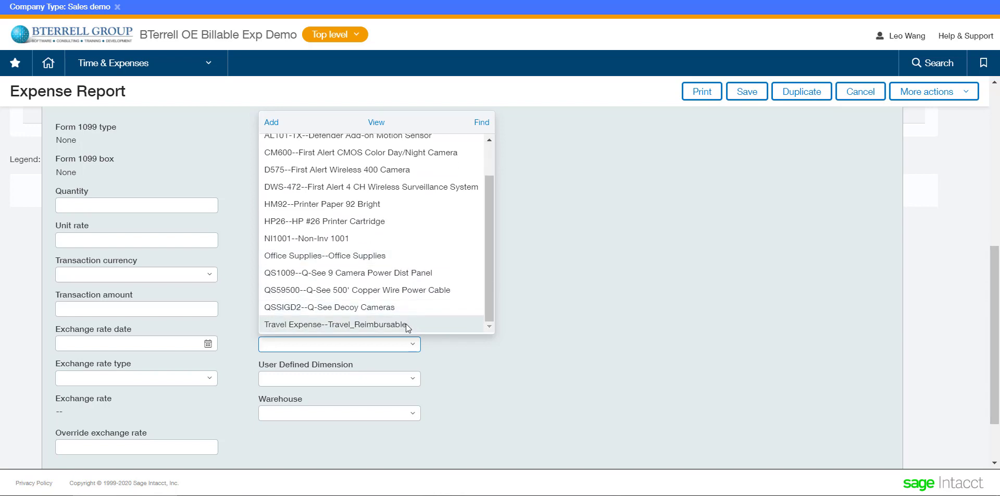
pyautogui.click(405, 323)
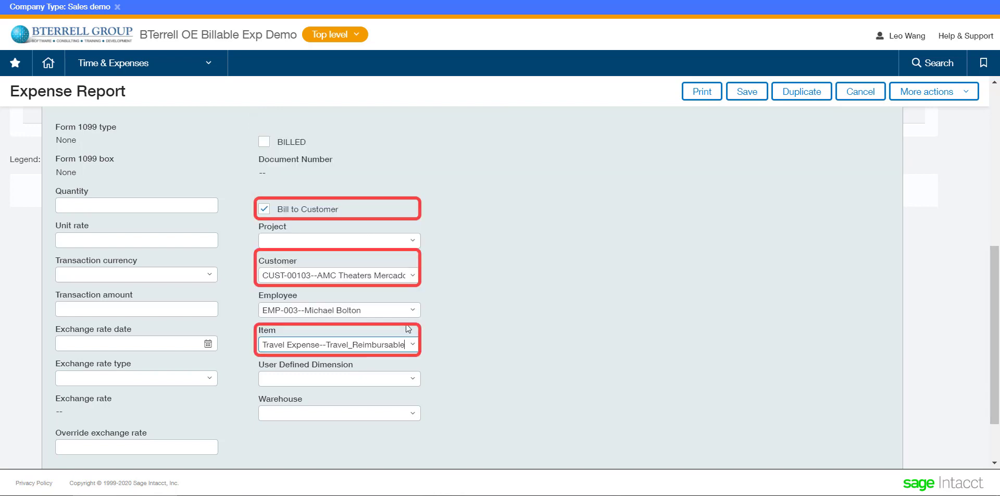
pyautogui.click(746, 94)
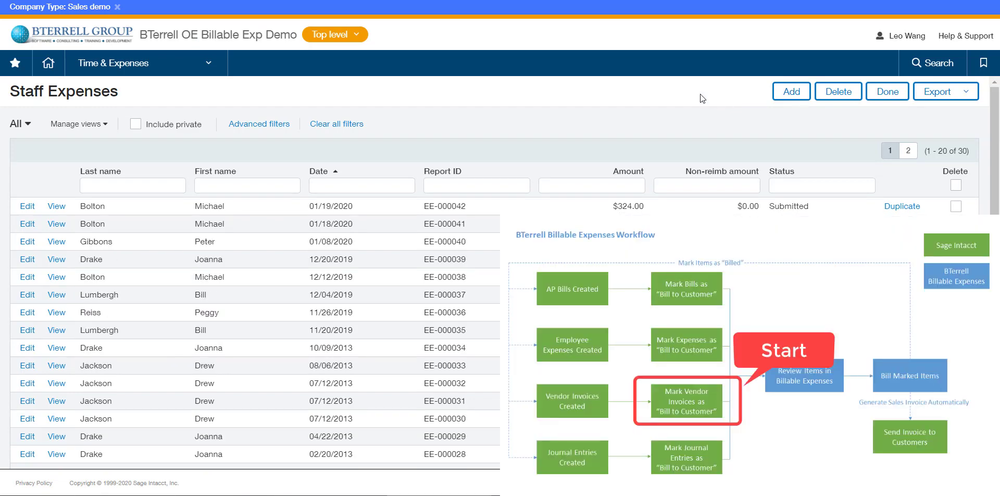
# Open the IBM vendor invoice REC-000053 for editing from the Purchasing vendor invoices
pyautogui.click(192, 70)
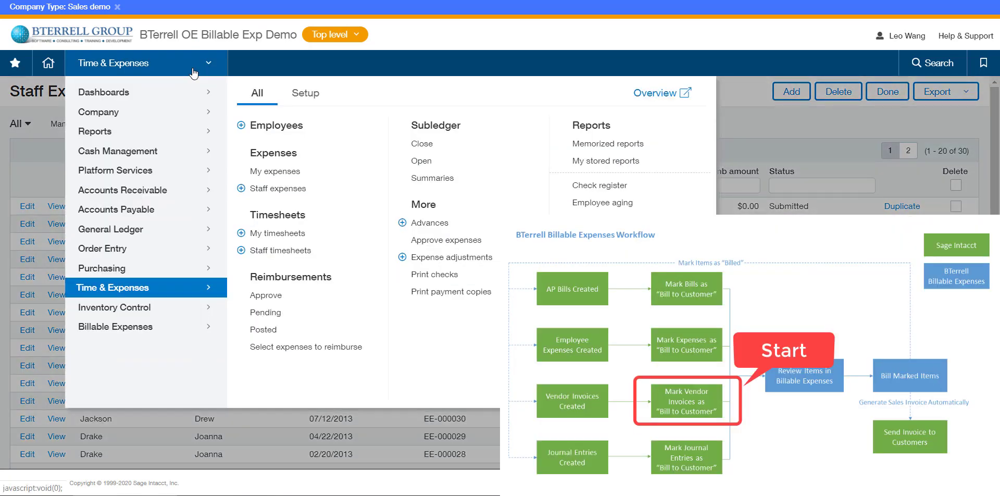
pyautogui.moveTo(160, 268)
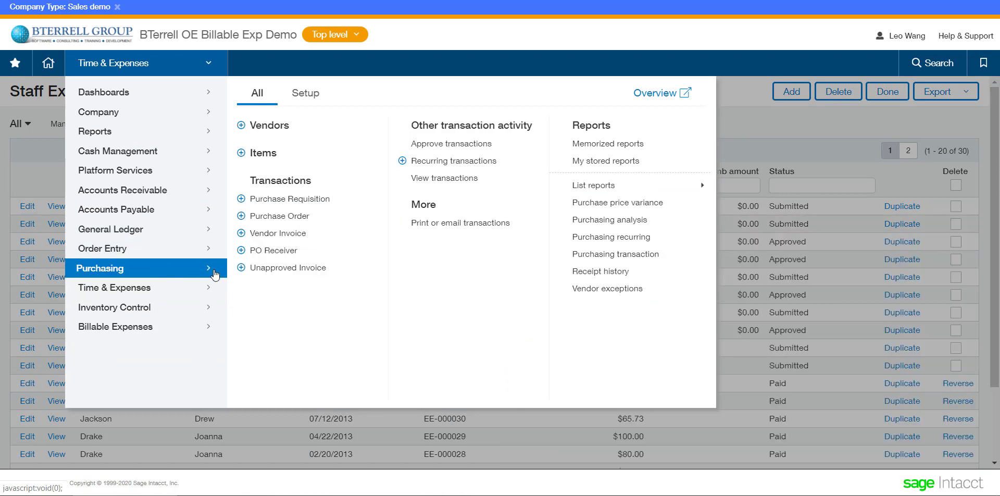
pyautogui.click(278, 233)
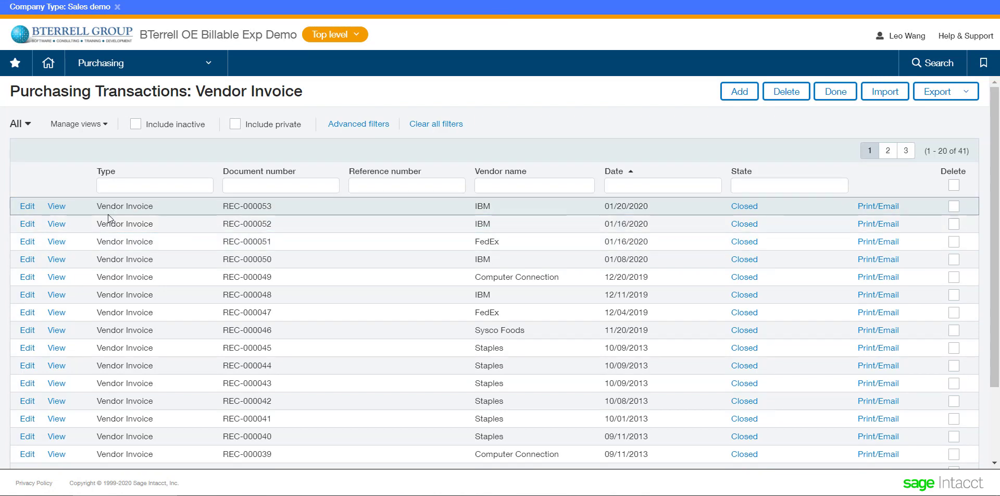
pyautogui.click(28, 207)
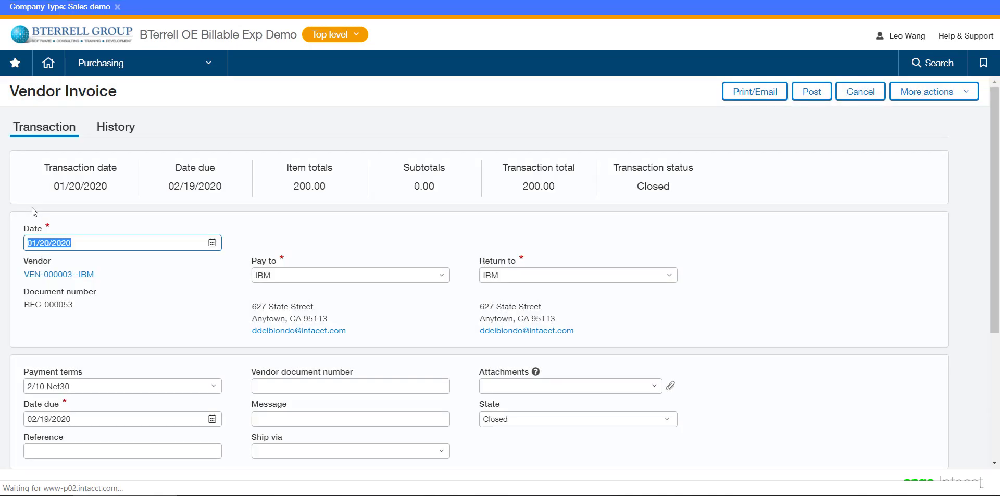
# Mark the invoice's Travel Expense entry as Bill to Customer for AMC Theaters Mercado 20 and post the invoice
pyautogui.scroll(-4, 457, 291)
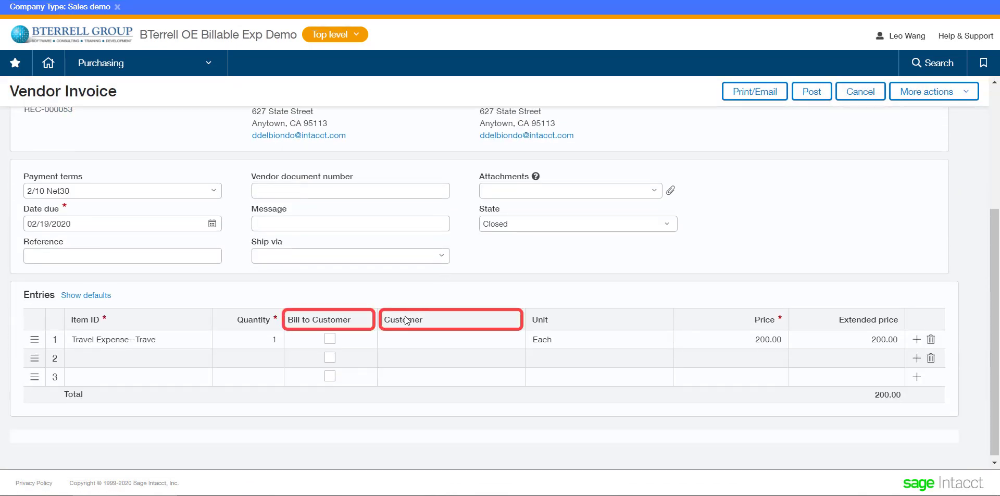
pyautogui.click(330, 339)
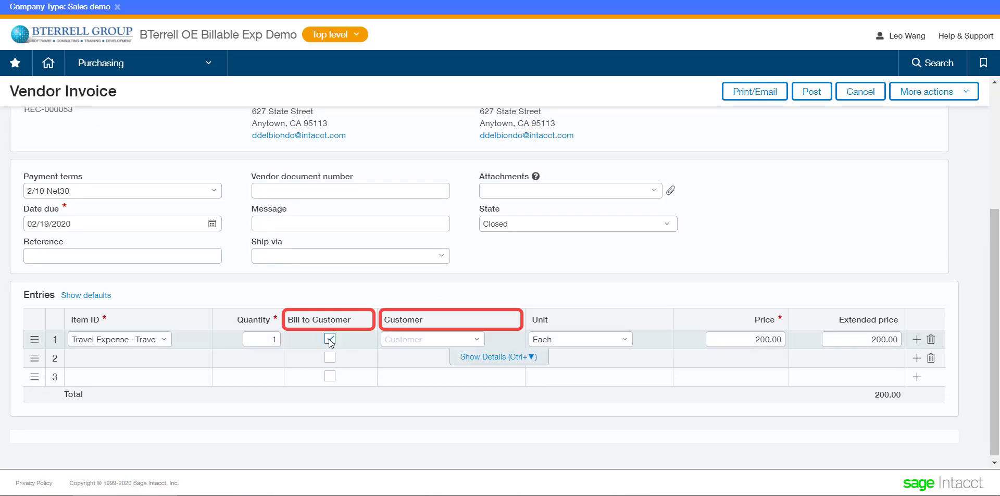
pyautogui.click(482, 339)
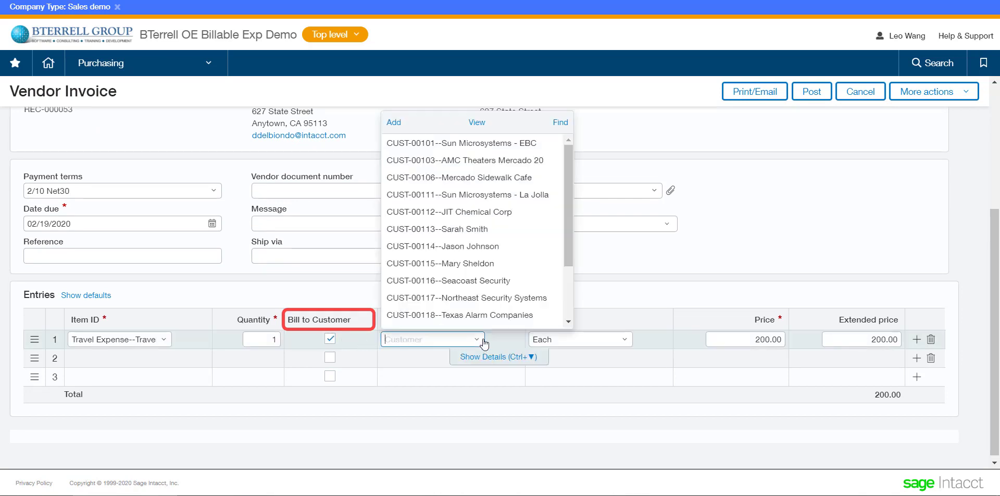
pyautogui.click(504, 165)
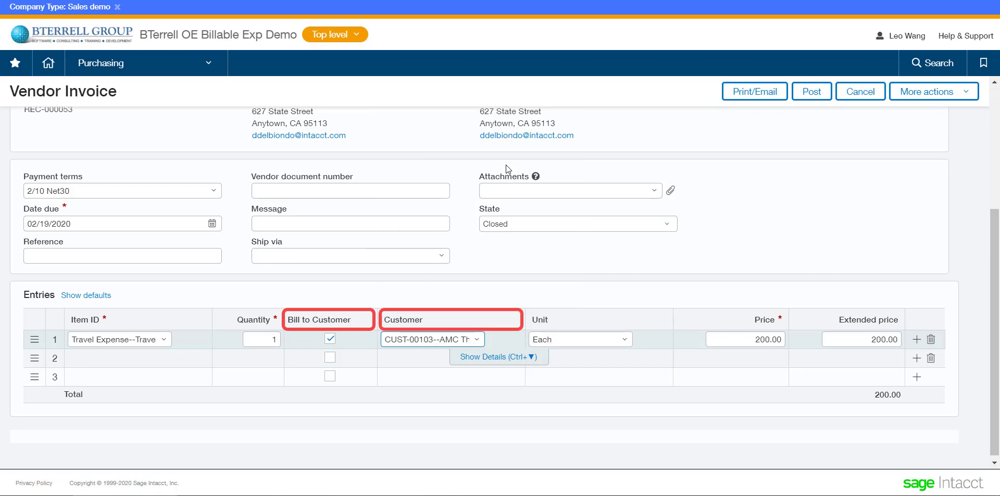
pyautogui.click(815, 100)
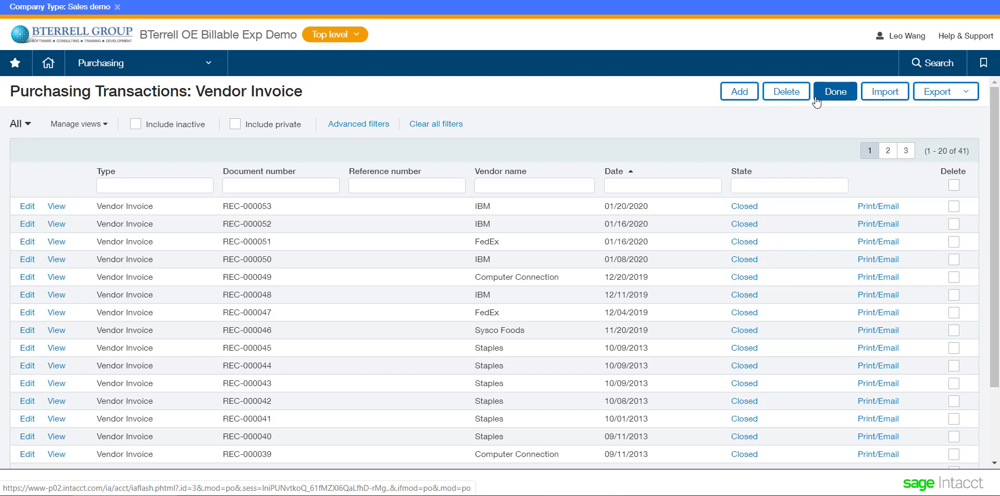
# Open General Journal transaction 229, Billable Expense Demo, for editing from the General Ledger journal entries
pyautogui.click(156, 63)
pyautogui.moveTo(160, 231)
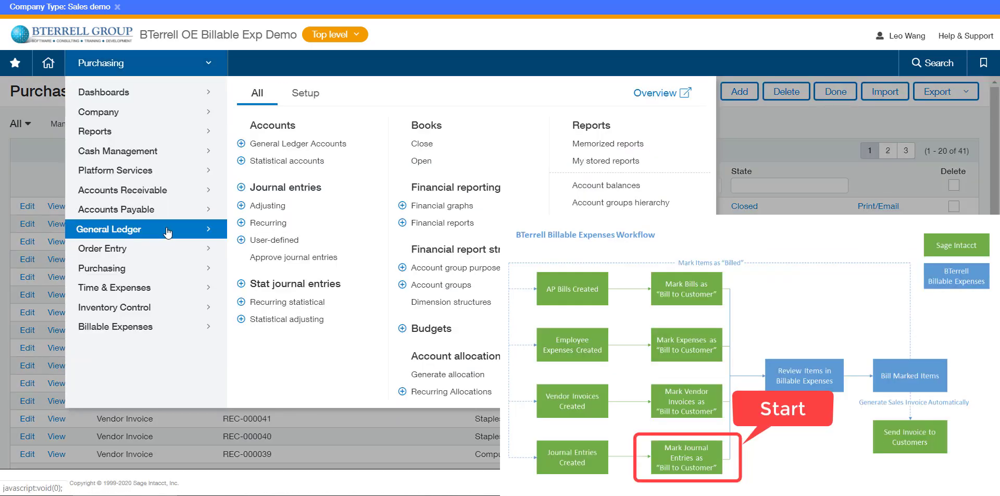
pyautogui.click(285, 188)
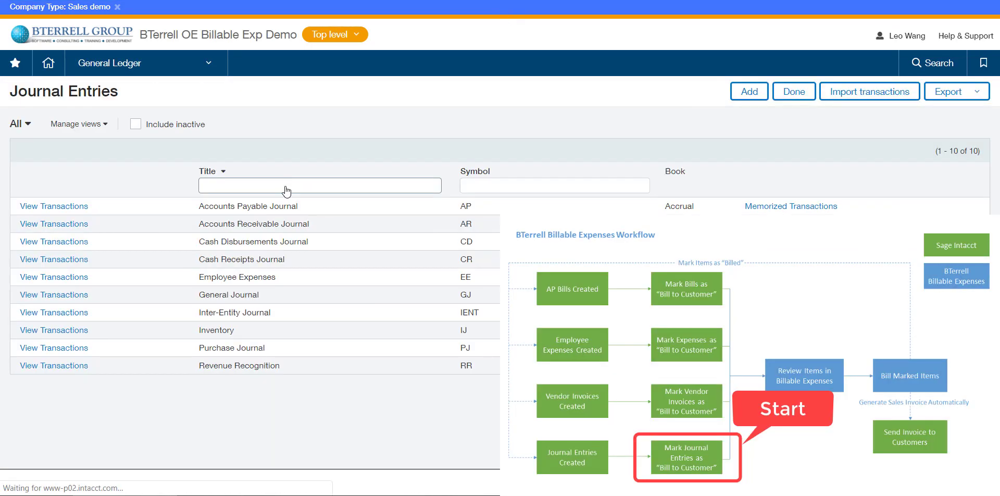
pyautogui.click(73, 295)
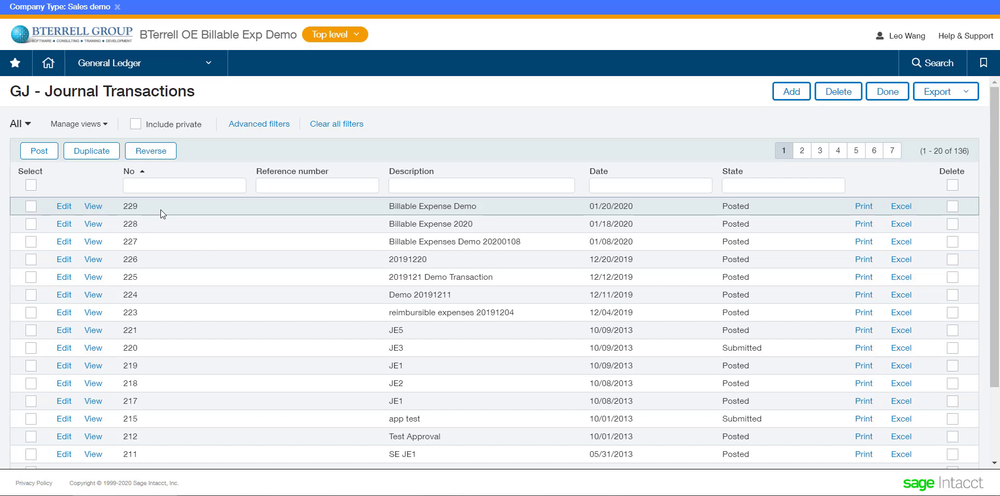
pyautogui.click(65, 209)
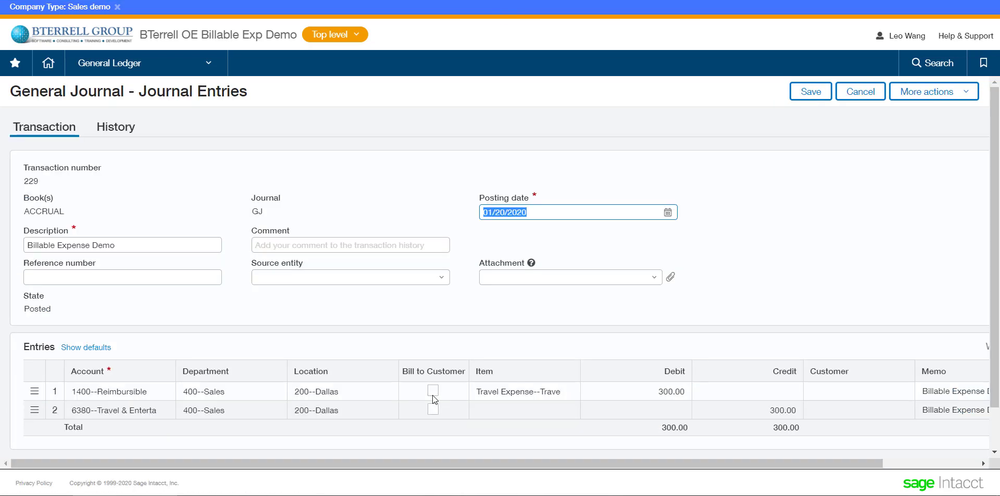
# Mark the journal transaction's first entry, 1400--Reimbursible, as Bill to Customer for AMC Theaters Mercado 20 and save the transaction
pyautogui.click(433, 392)
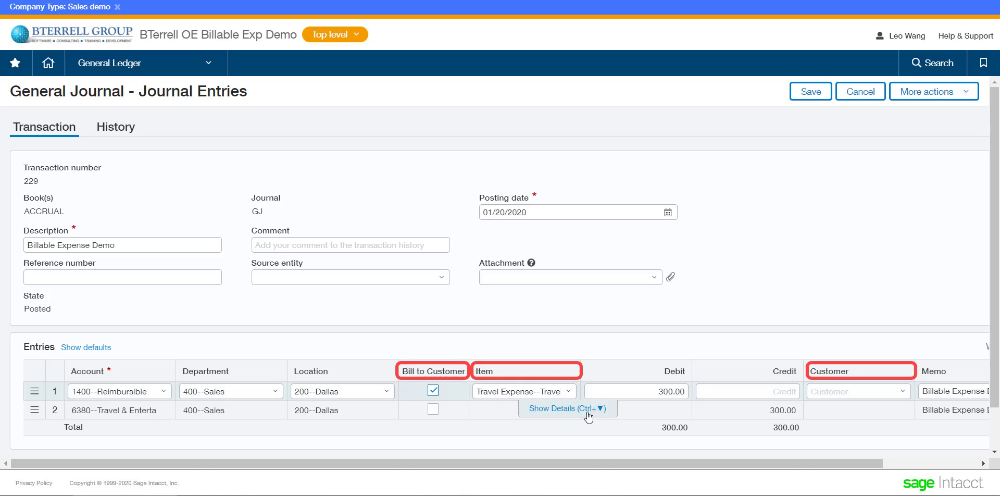
pyautogui.click(906, 389)
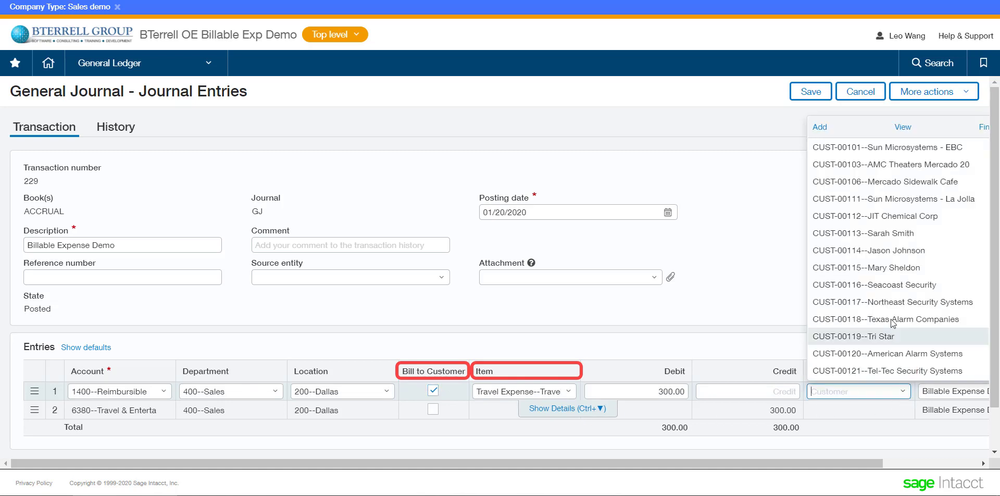
pyautogui.click(857, 165)
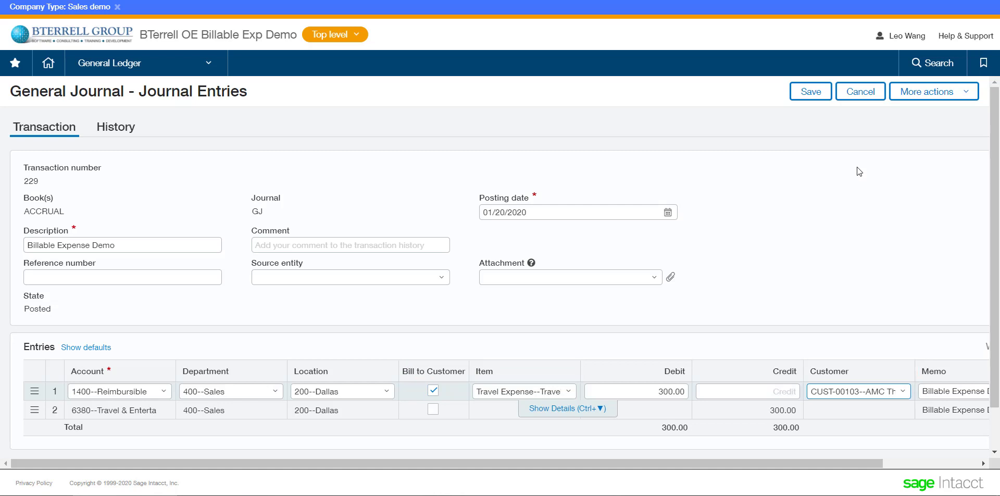
pyautogui.click(806, 95)
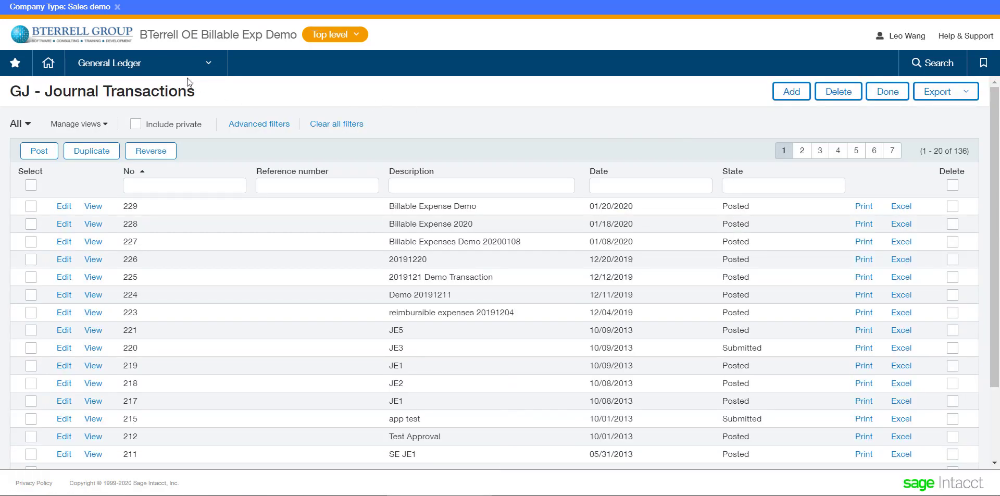
# Go to Review Expenses in the Billable Expenses application
pyautogui.click(186, 72)
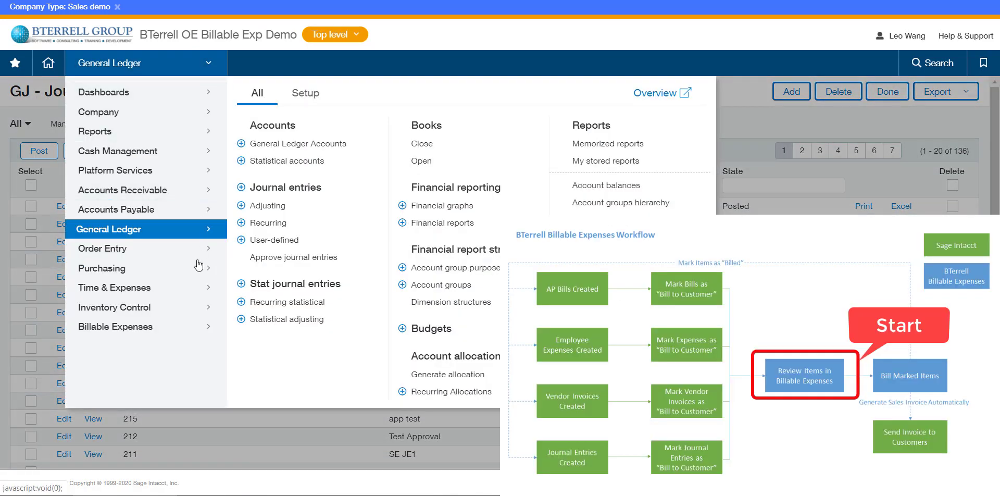
pyautogui.moveTo(180, 330)
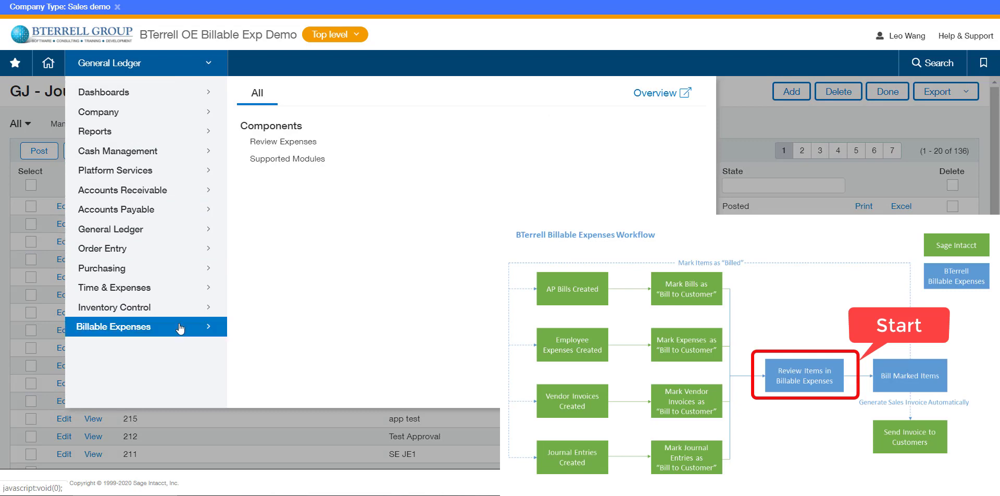
pyautogui.click(300, 144)
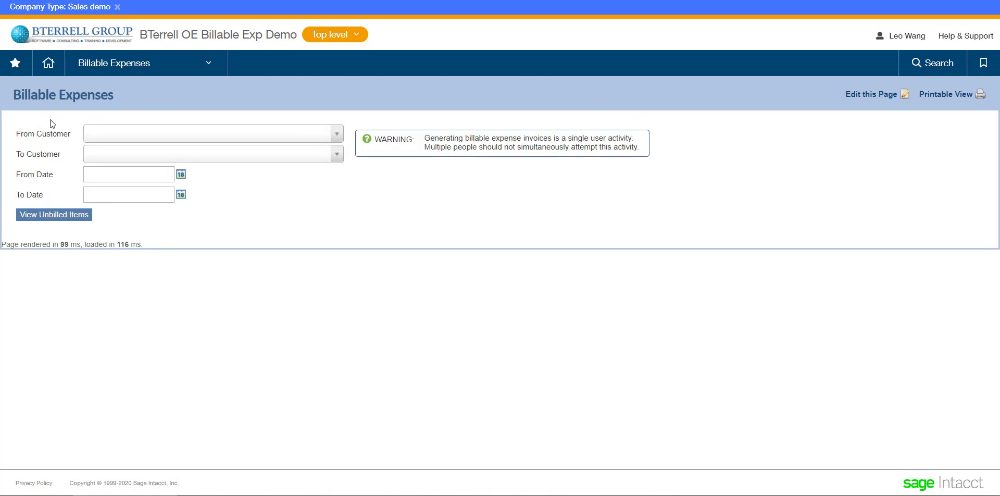
# List the unbilled items with AMC Theaters Mercado 20 as both From Customer and To Customer
pyautogui.click(99, 132)
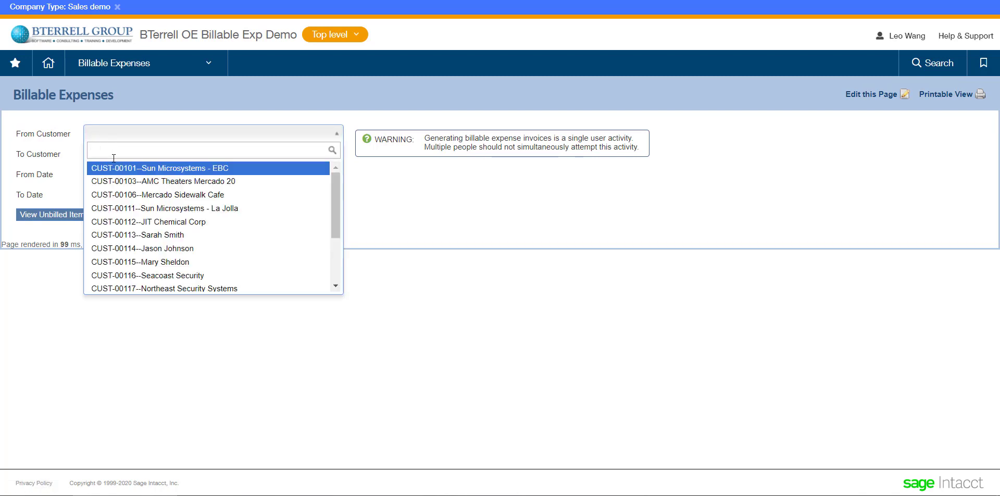
pyautogui.click(115, 181)
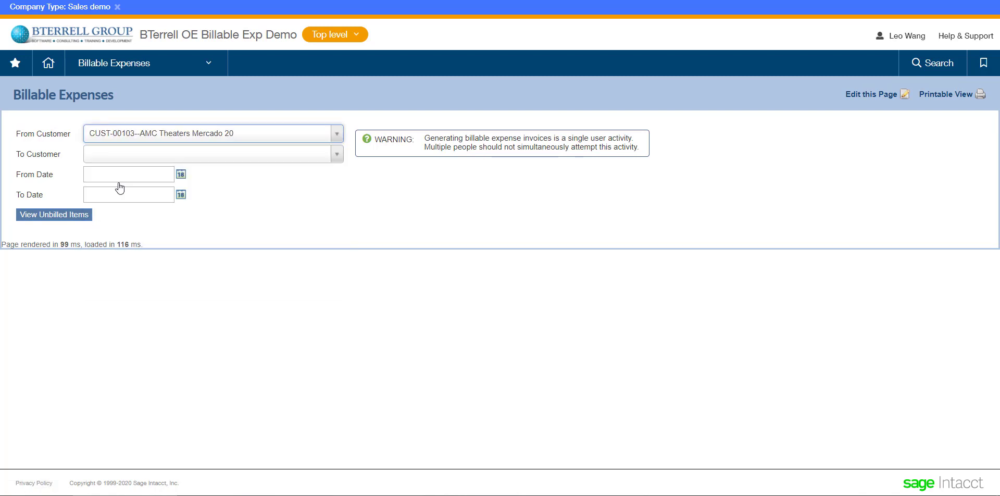
pyautogui.click(162, 155)
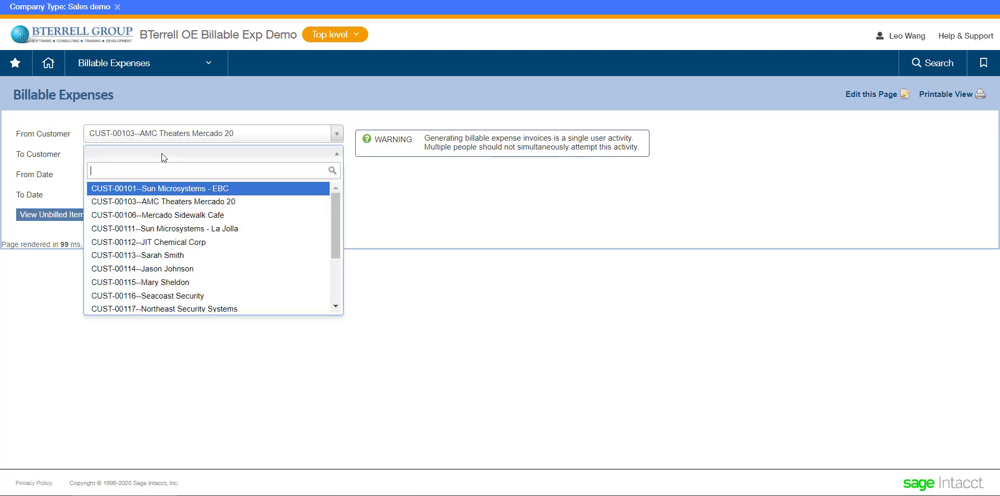
pyautogui.click(167, 202)
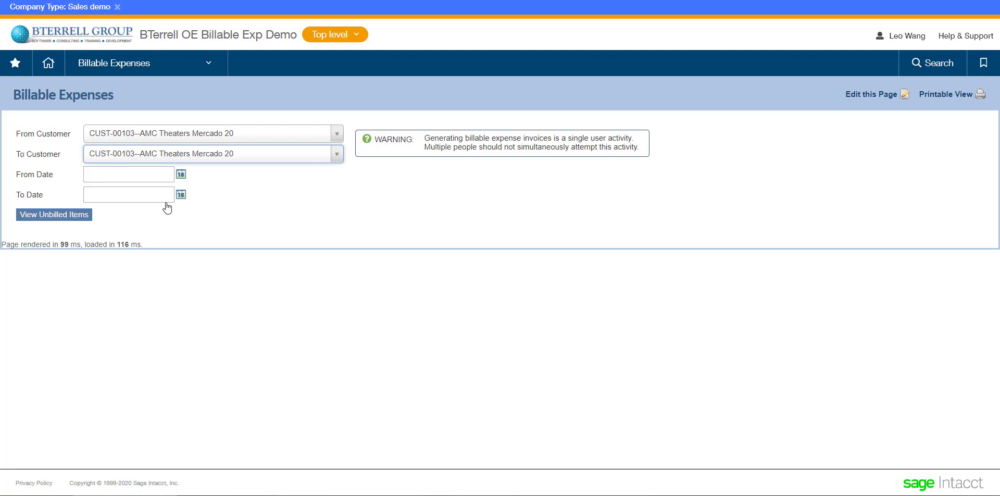
pyautogui.click(79, 218)
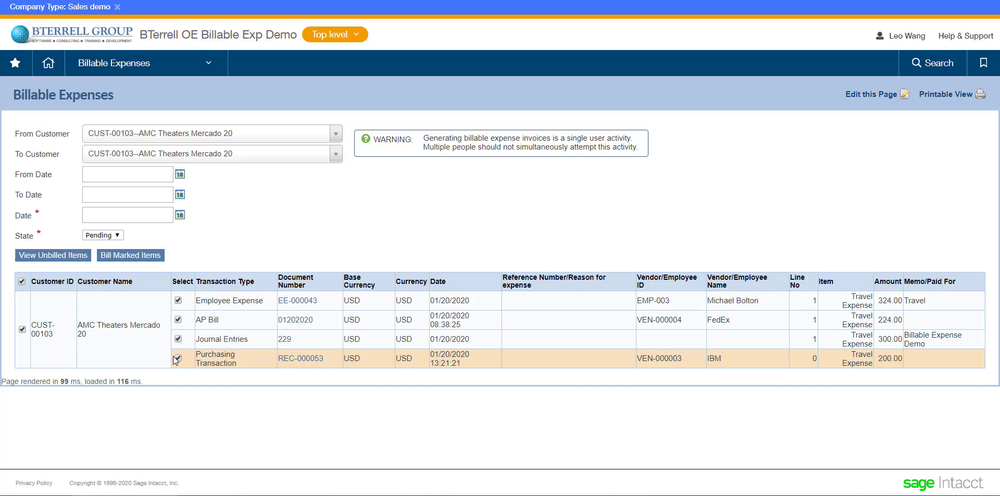
# Bill the marked AMC Theaters Mercado 20 items with the date 01/20/2020 and the state Pending
pyautogui.click(179, 216)
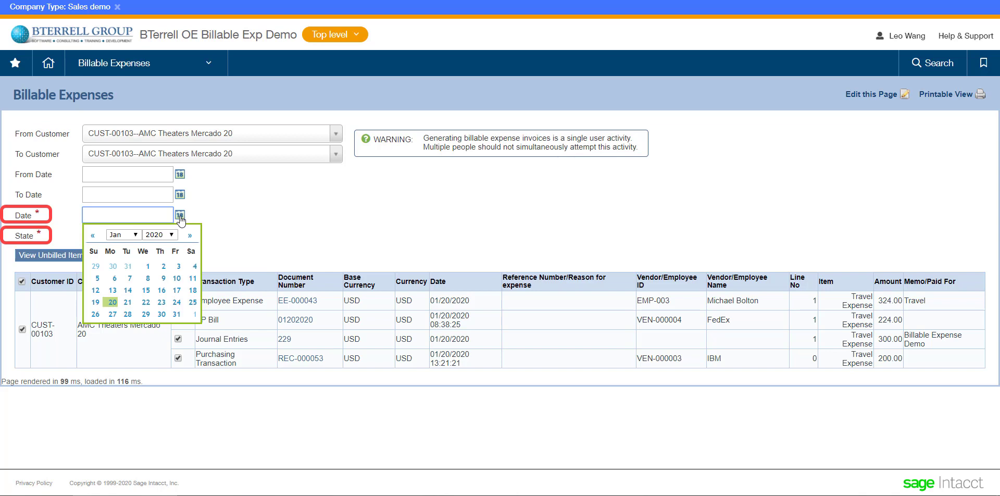
pyautogui.click(113, 302)
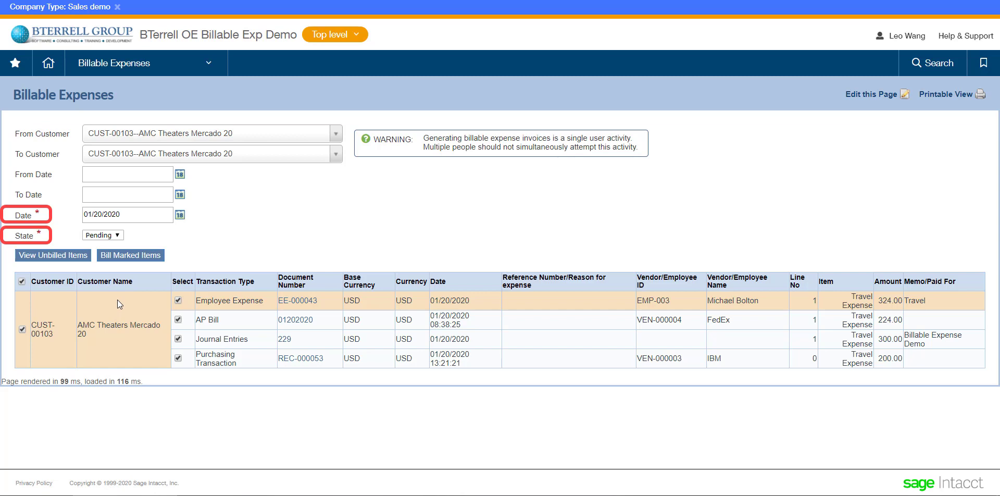
pyautogui.click(112, 235)
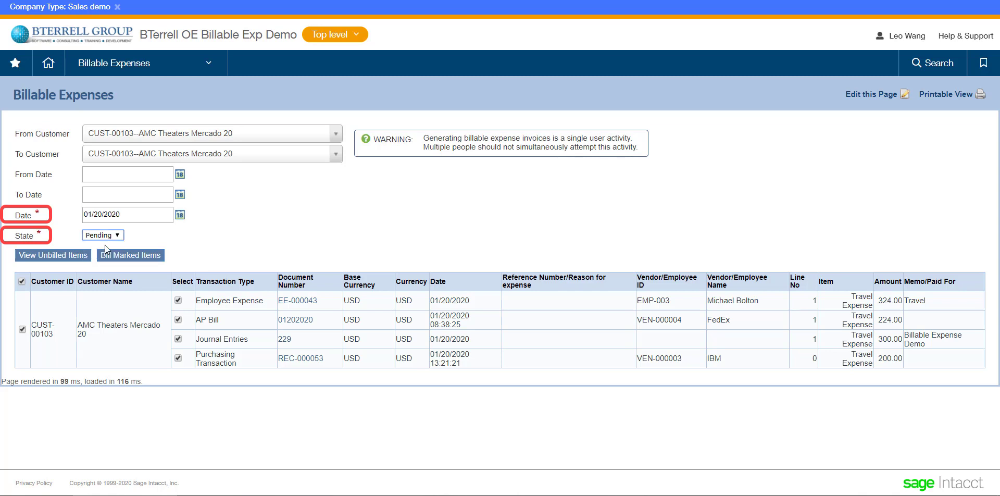
pyautogui.click(131, 257)
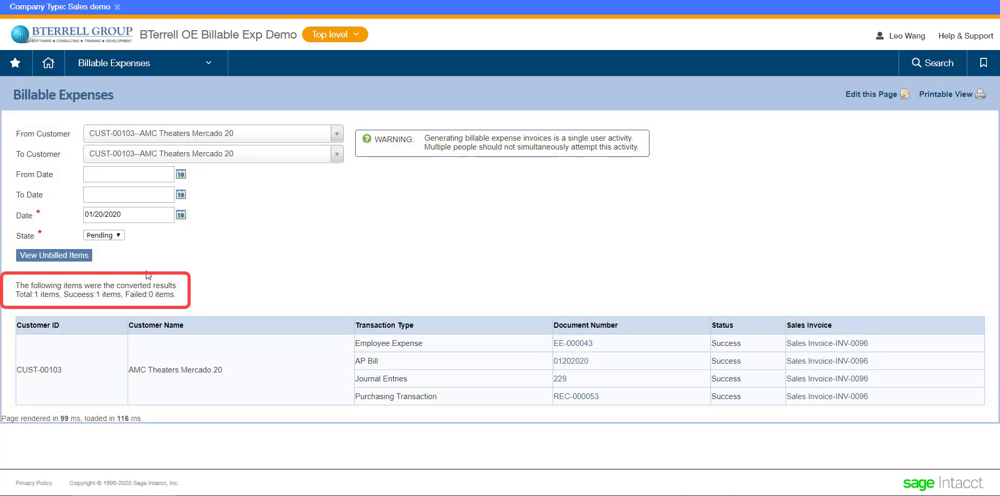
# Open the sales invoice generated for the employee expense and examine its details and line entries
pyautogui.click(858, 344)
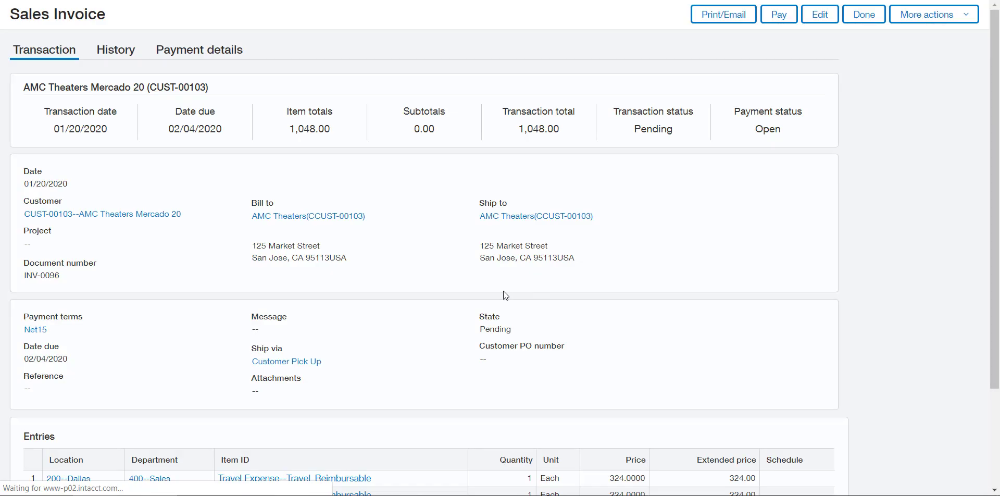
pyautogui.scroll(-3, 463, 284)
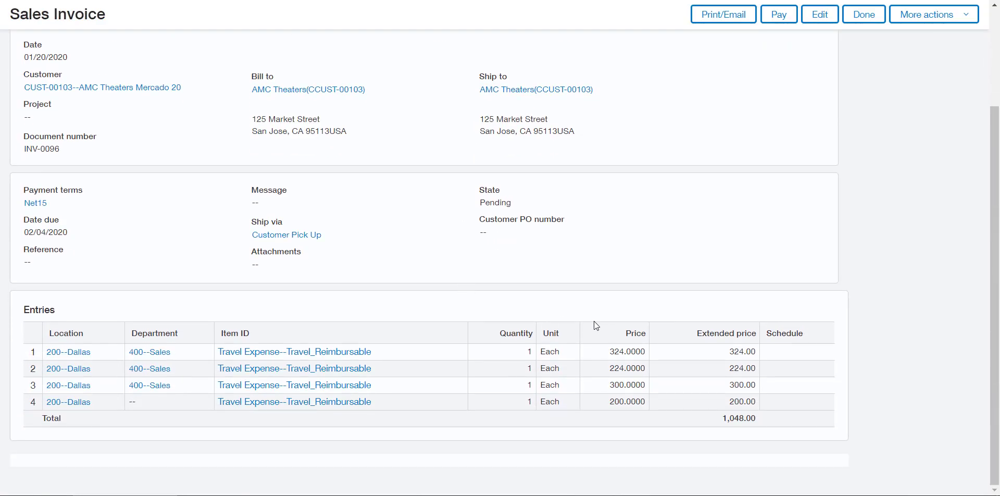